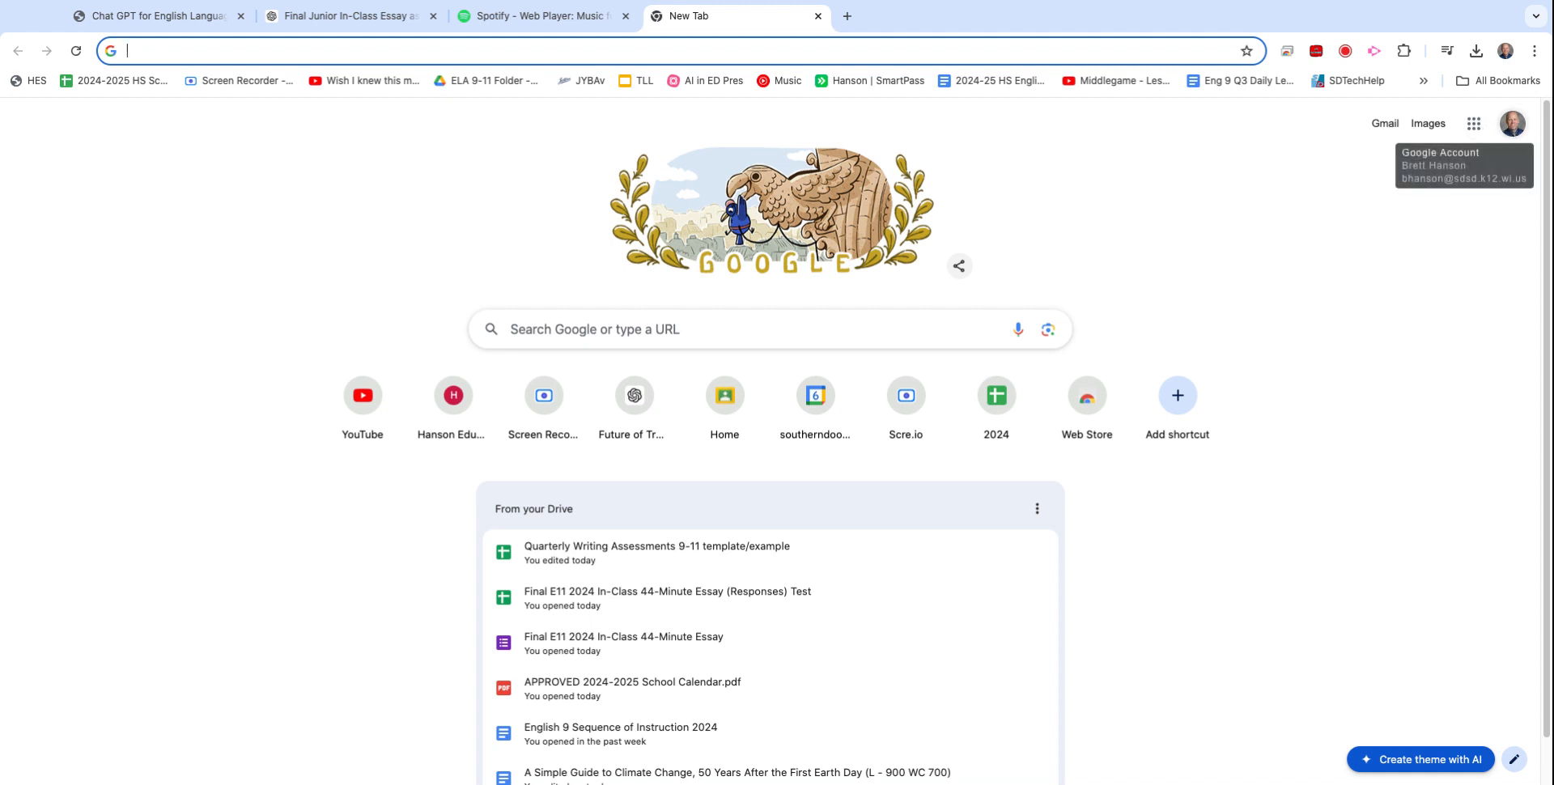
# From the Google apps grid, go to Drive and create a new Google Sheets spreadsheet.
pyautogui.click(1474, 123)
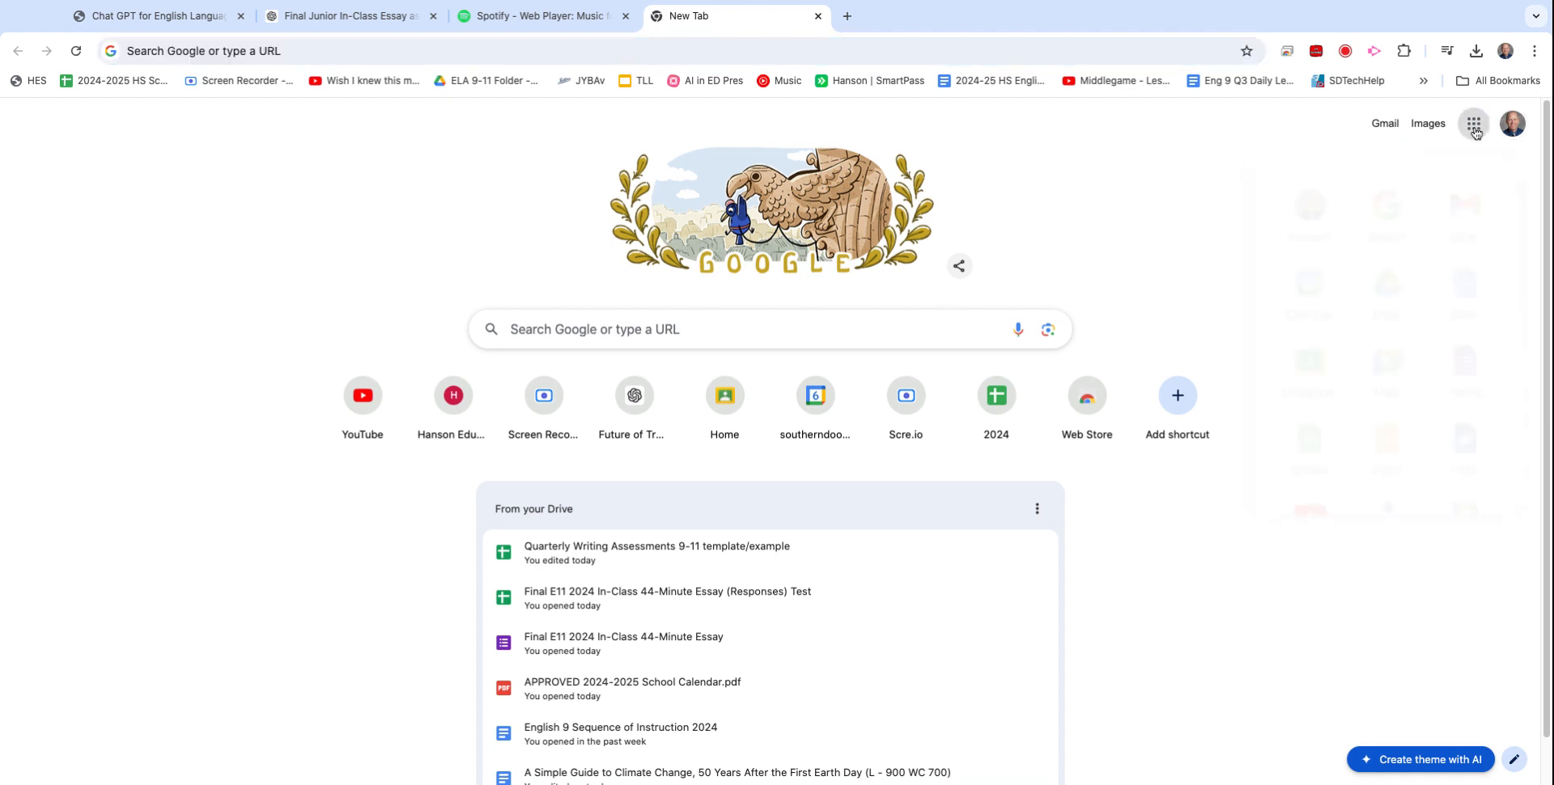
pyautogui.click(1394, 290)
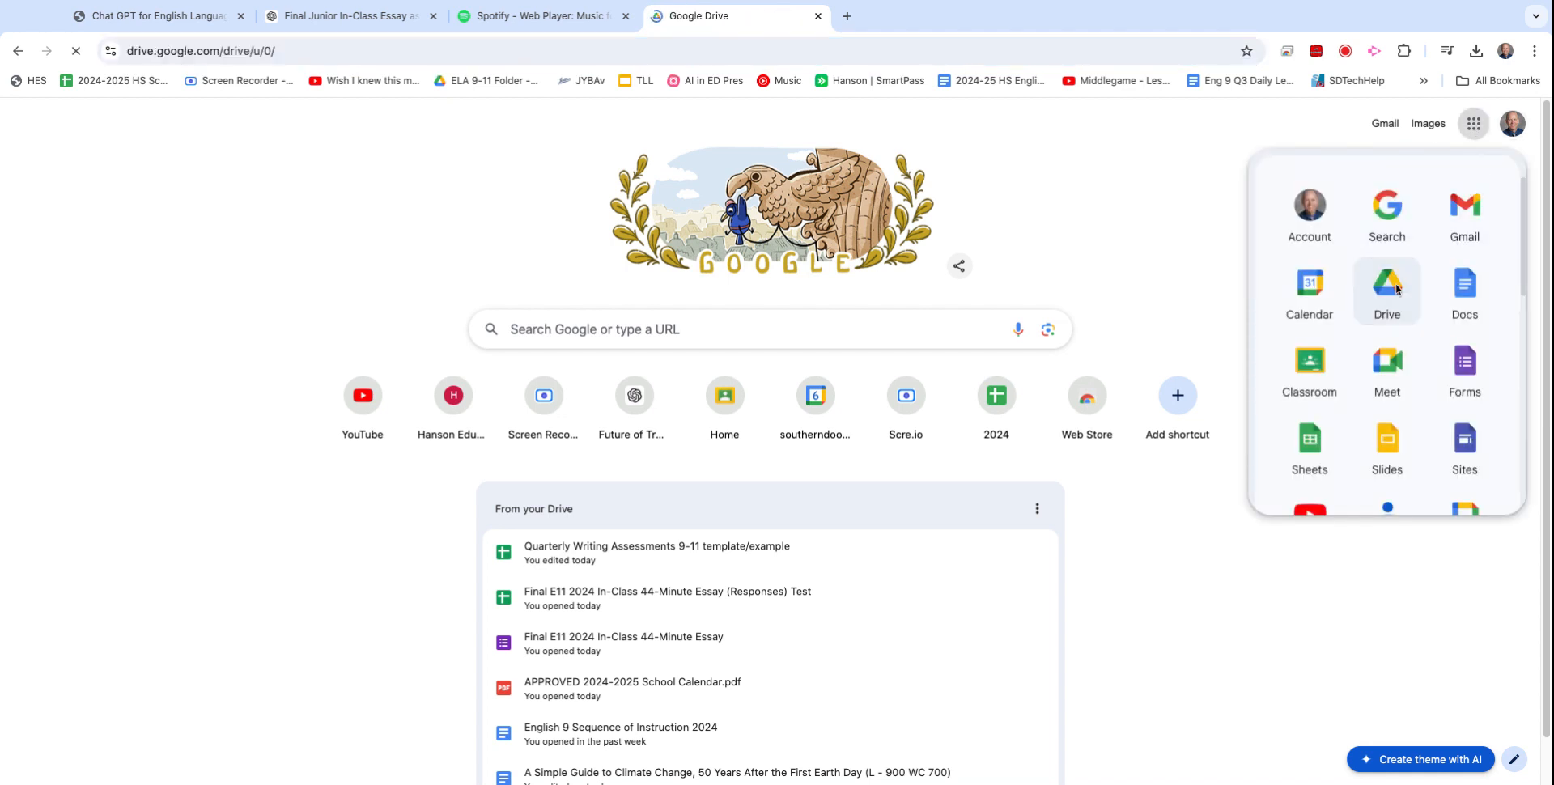
pyautogui.click(56, 179)
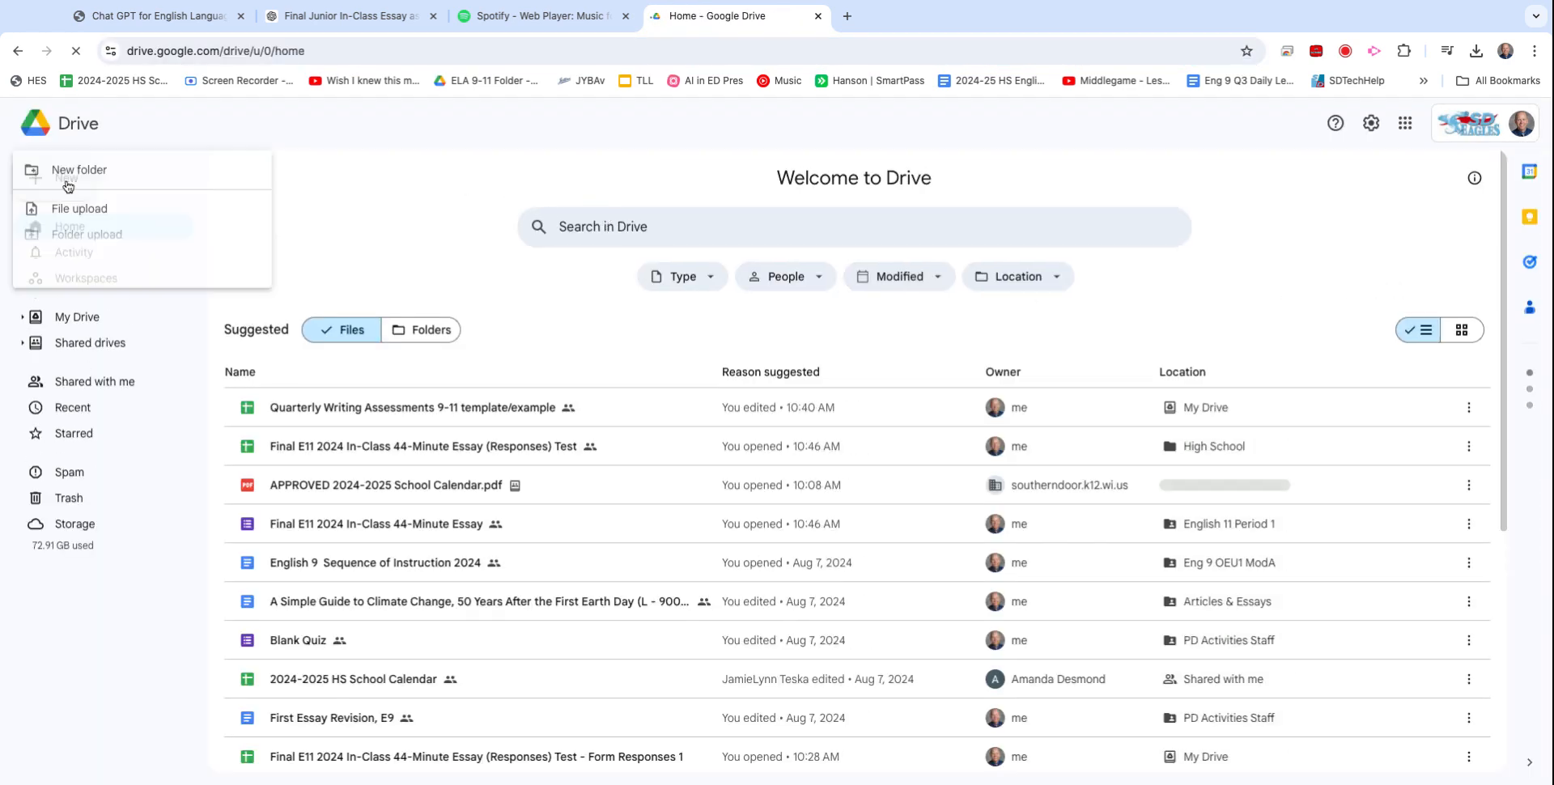
pyautogui.click(83, 312)
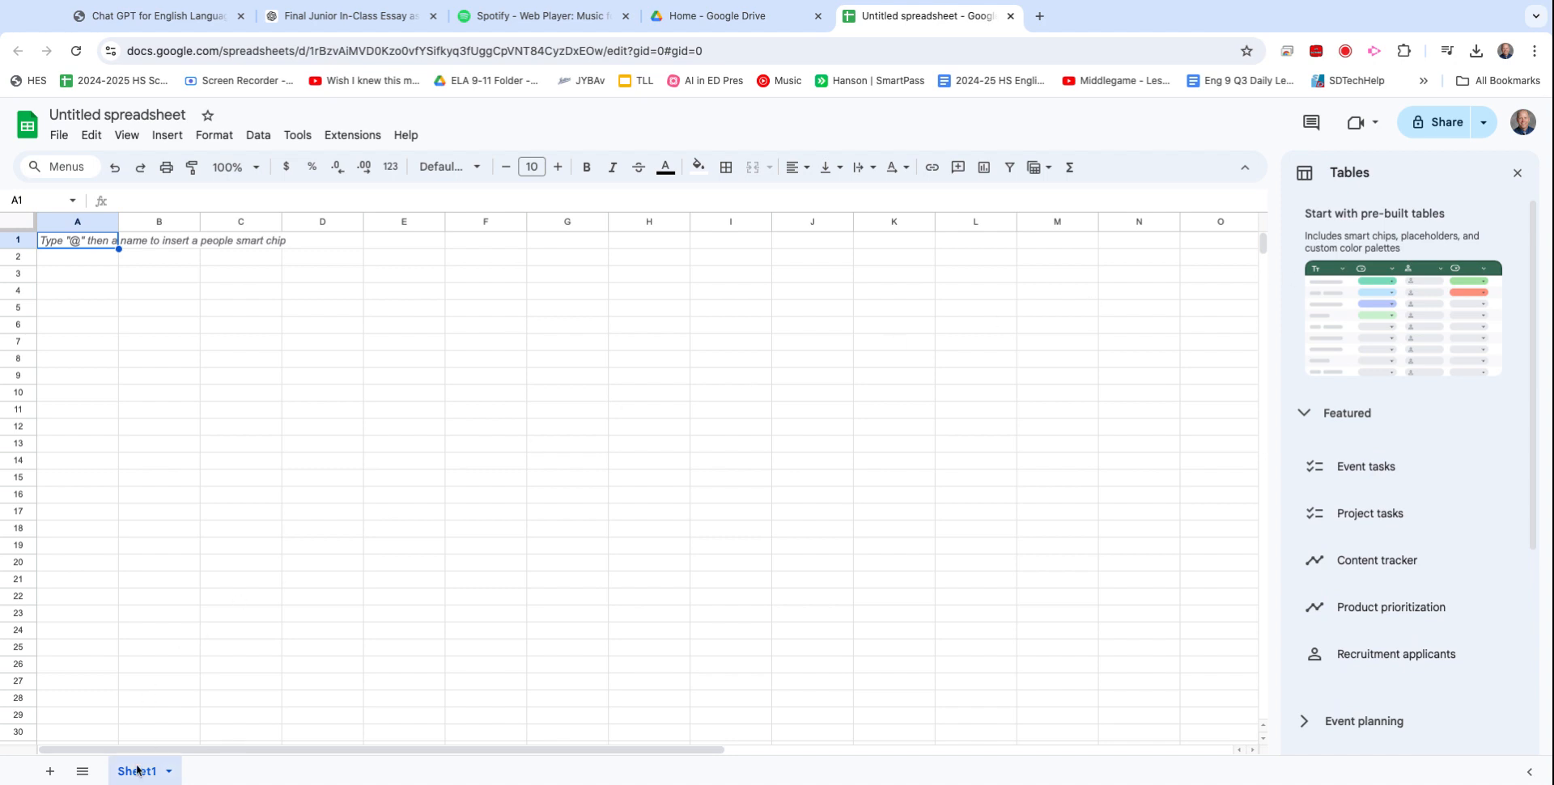
# Insert the Event tasks table from the Tables panel to create Event_tasks1.
pyautogui.moveTo(1409, 450)
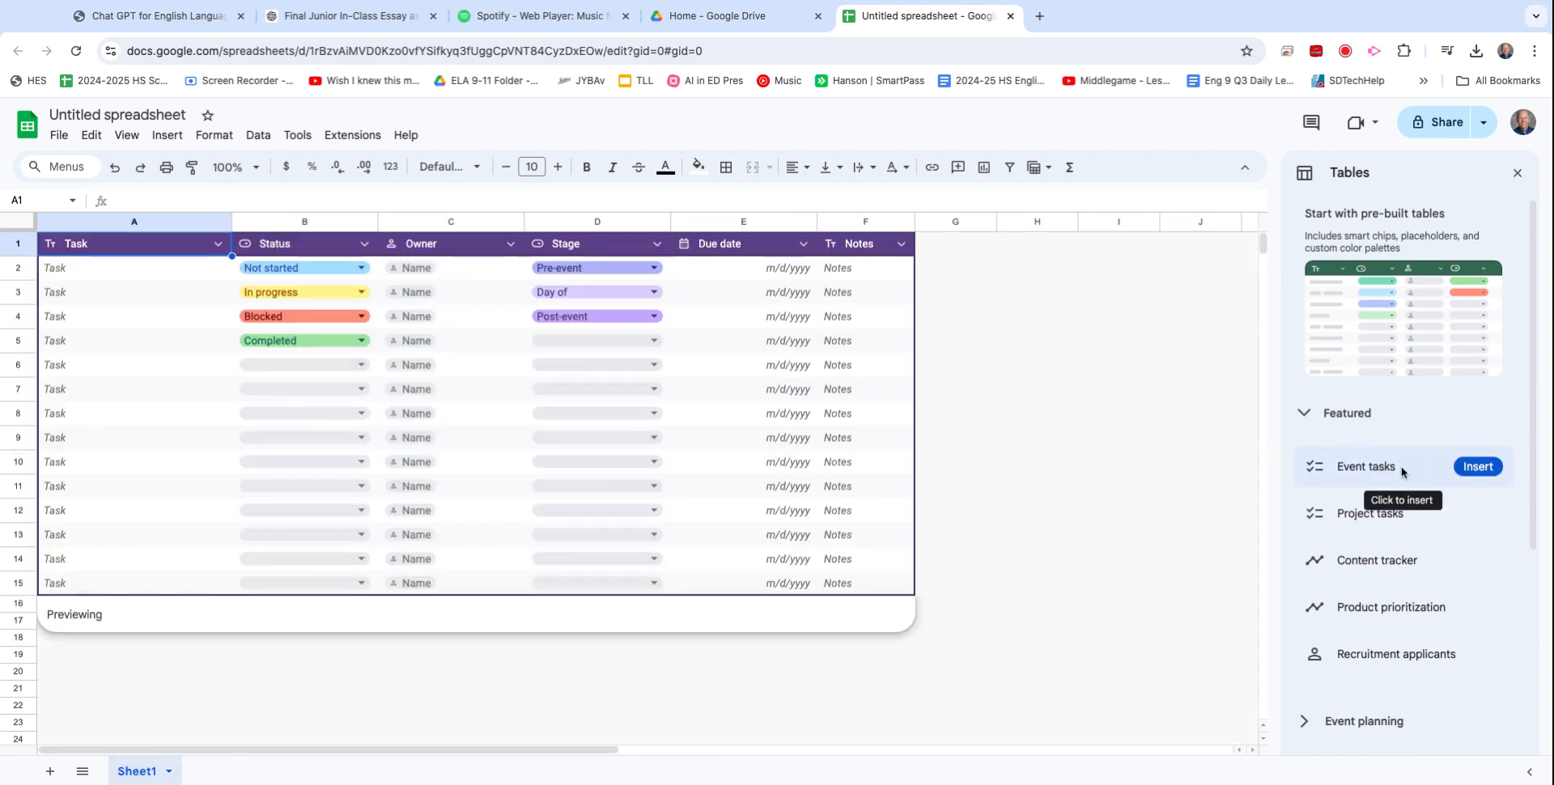
pyautogui.click(1471, 474)
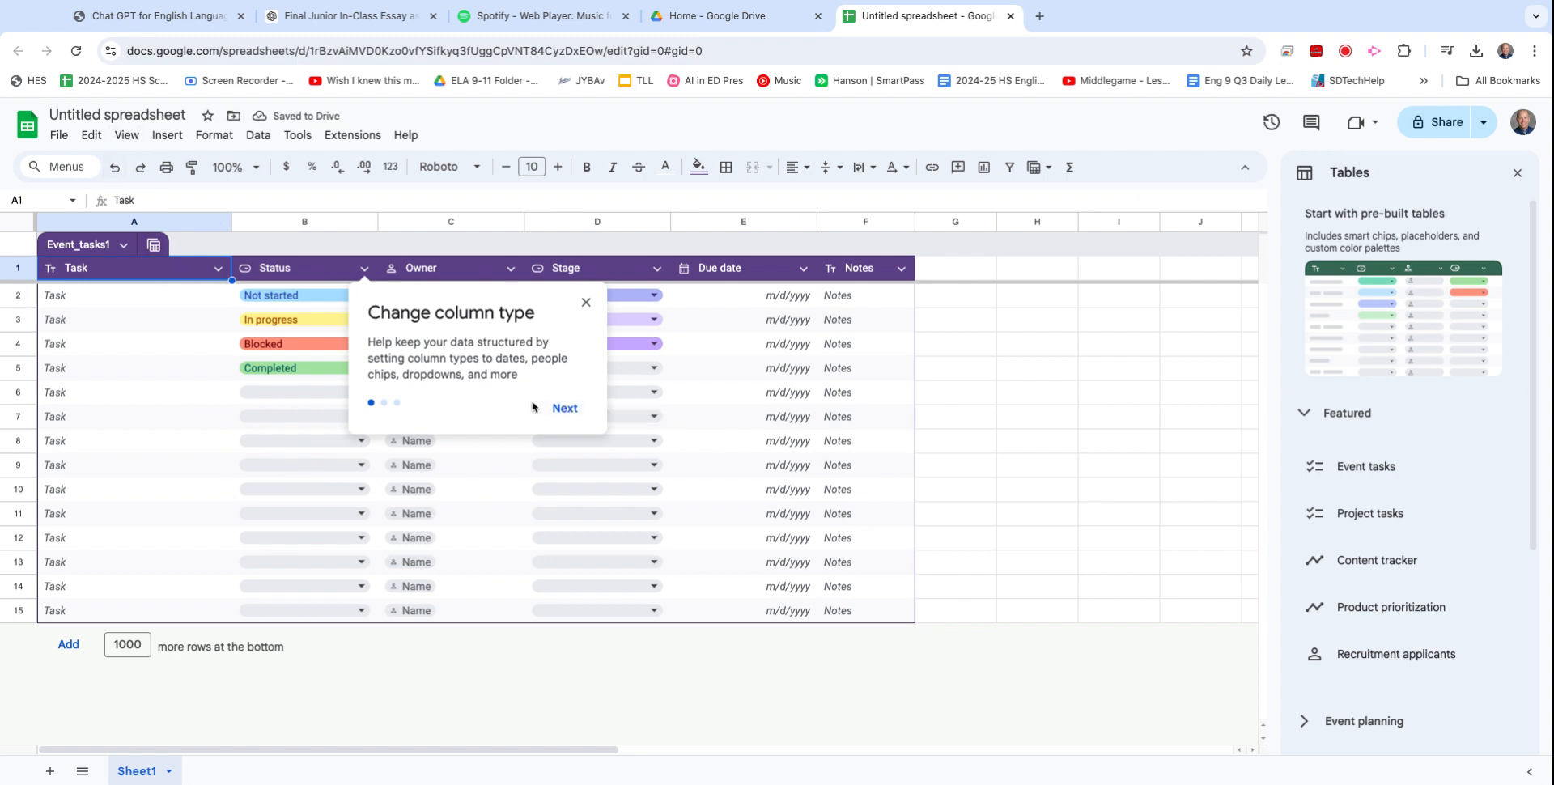
# Step through the Event_tasks1 table tips and dismiss them with Done.
pyautogui.click(564, 410)
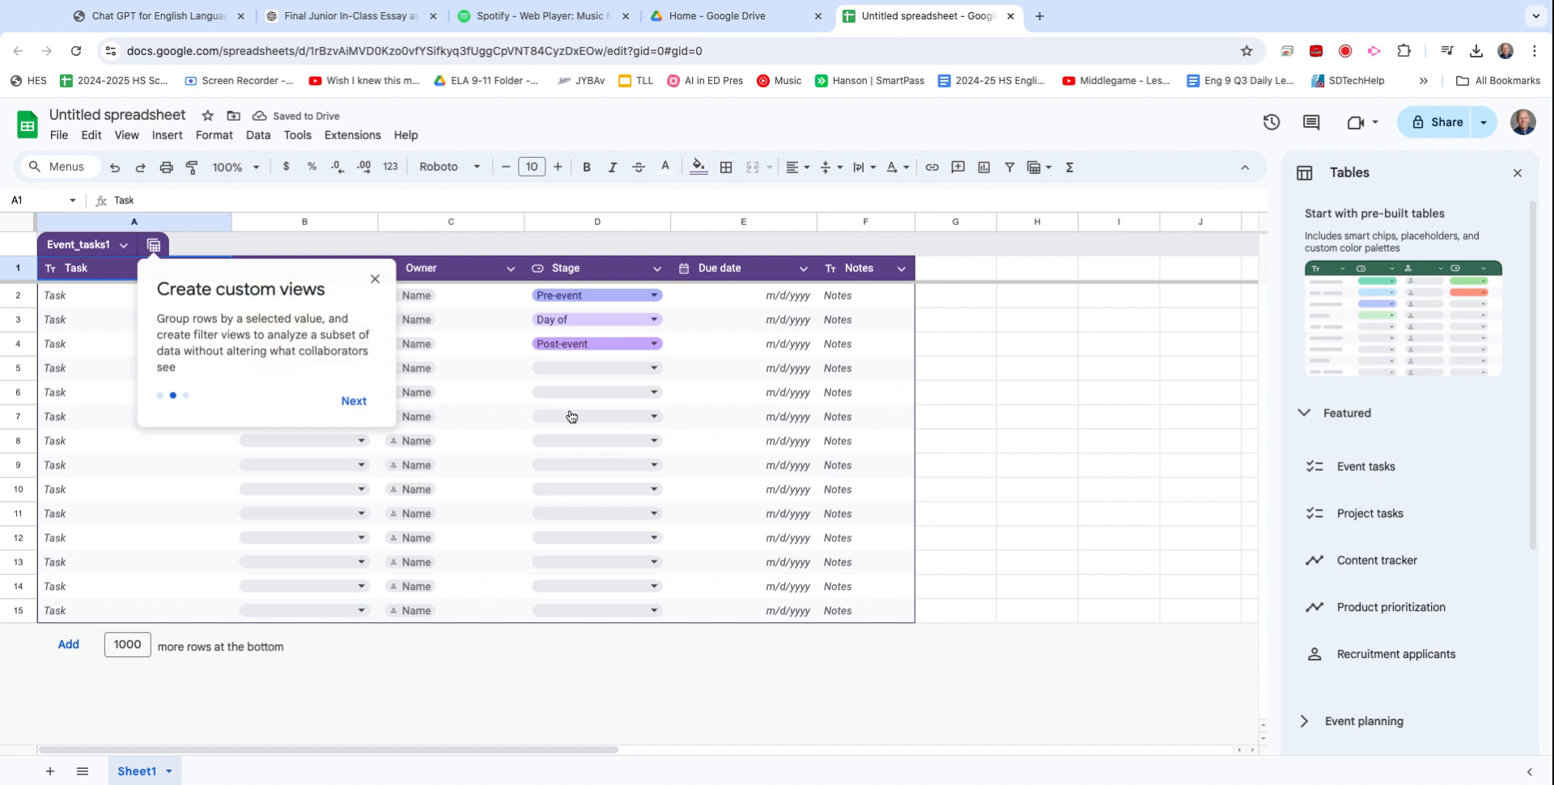
pyautogui.click(366, 407)
pyautogui.click(323, 369)
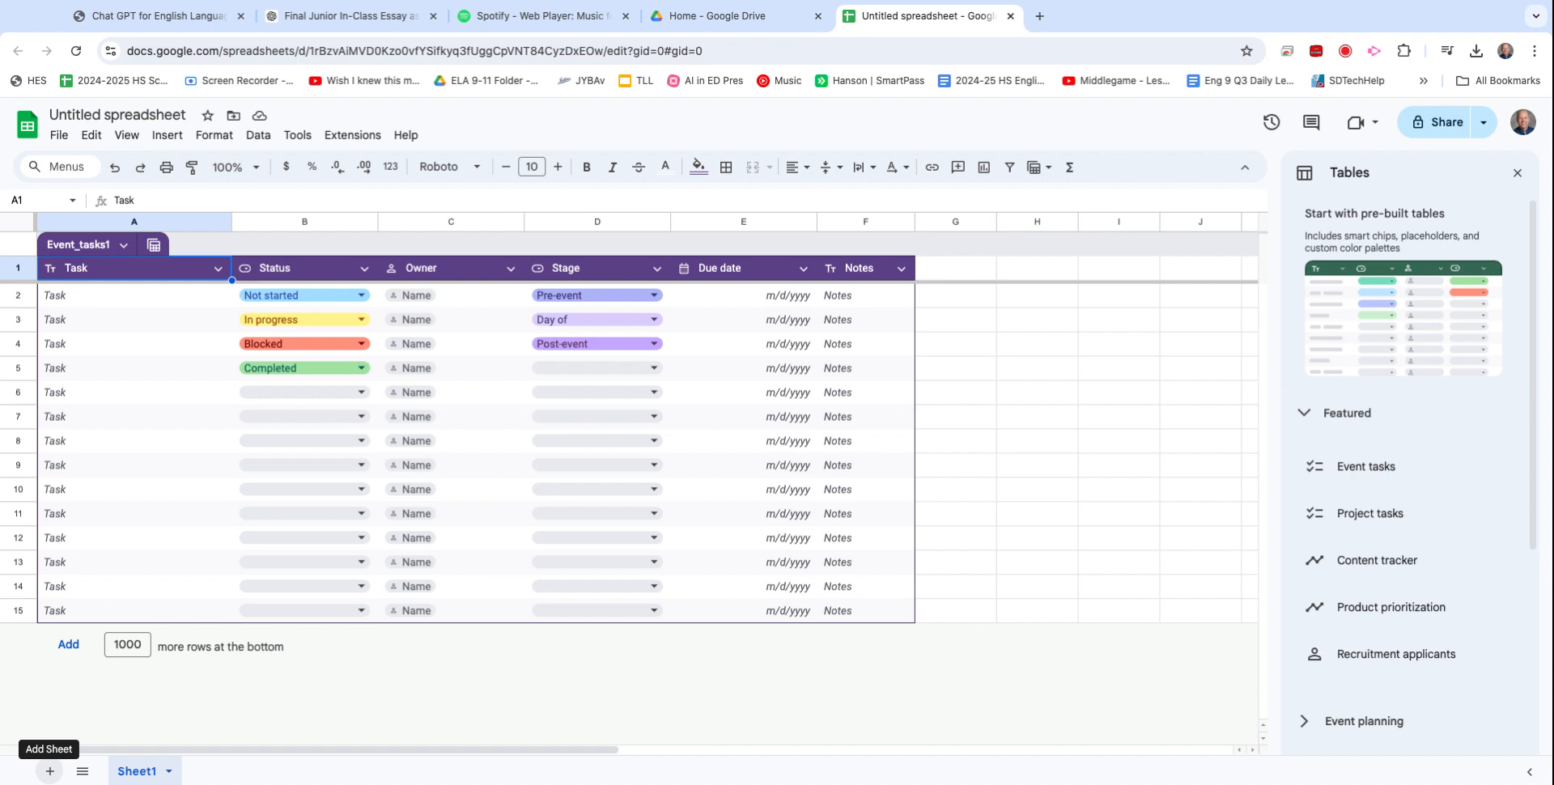
# Add a blank Sheet2, flip between Sheet1 and Sheet2, then return to the Drive tab.
pyautogui.click(49, 770)
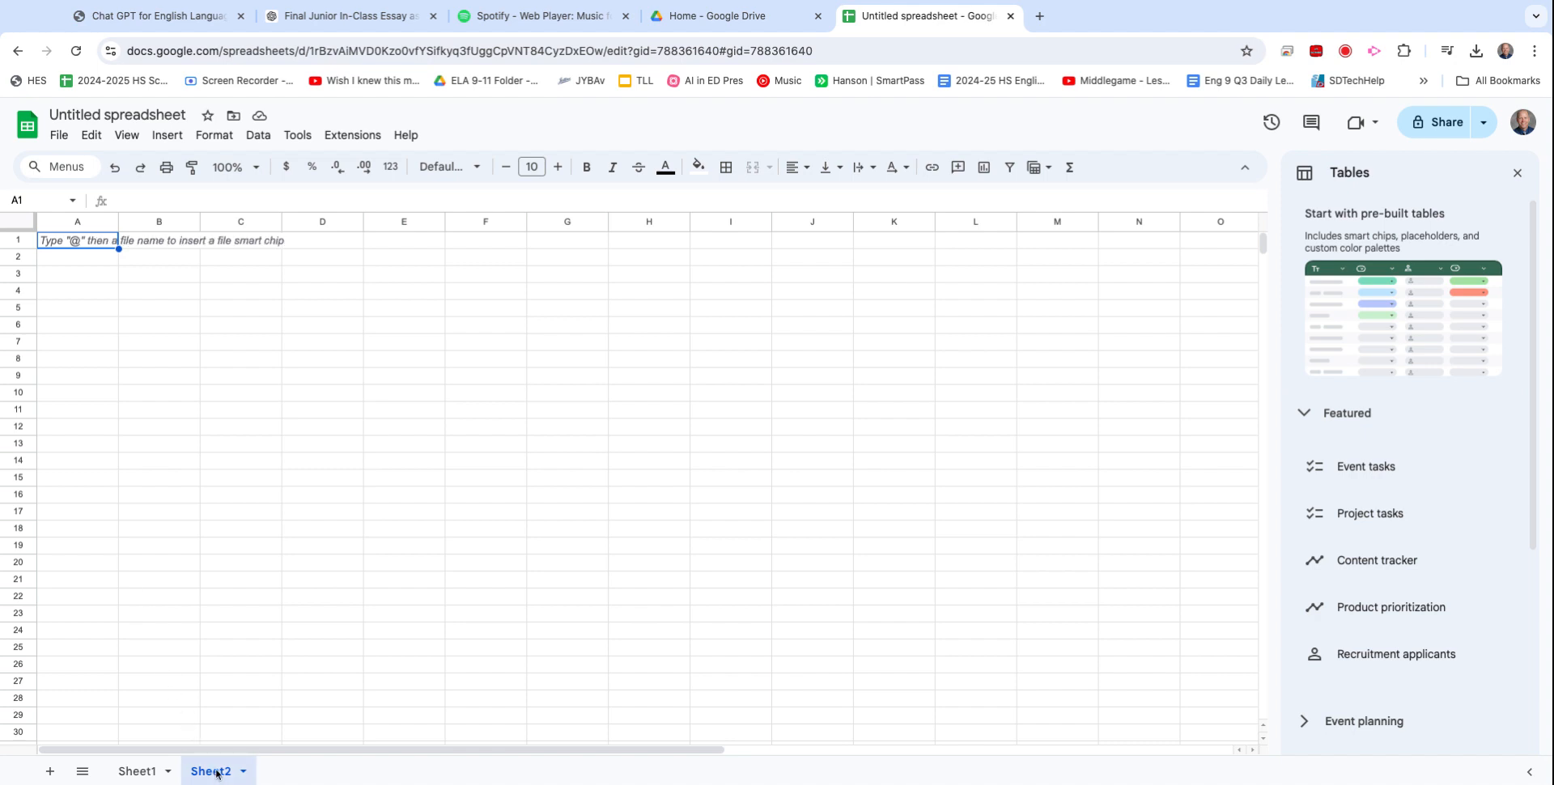
pyautogui.click(137, 774)
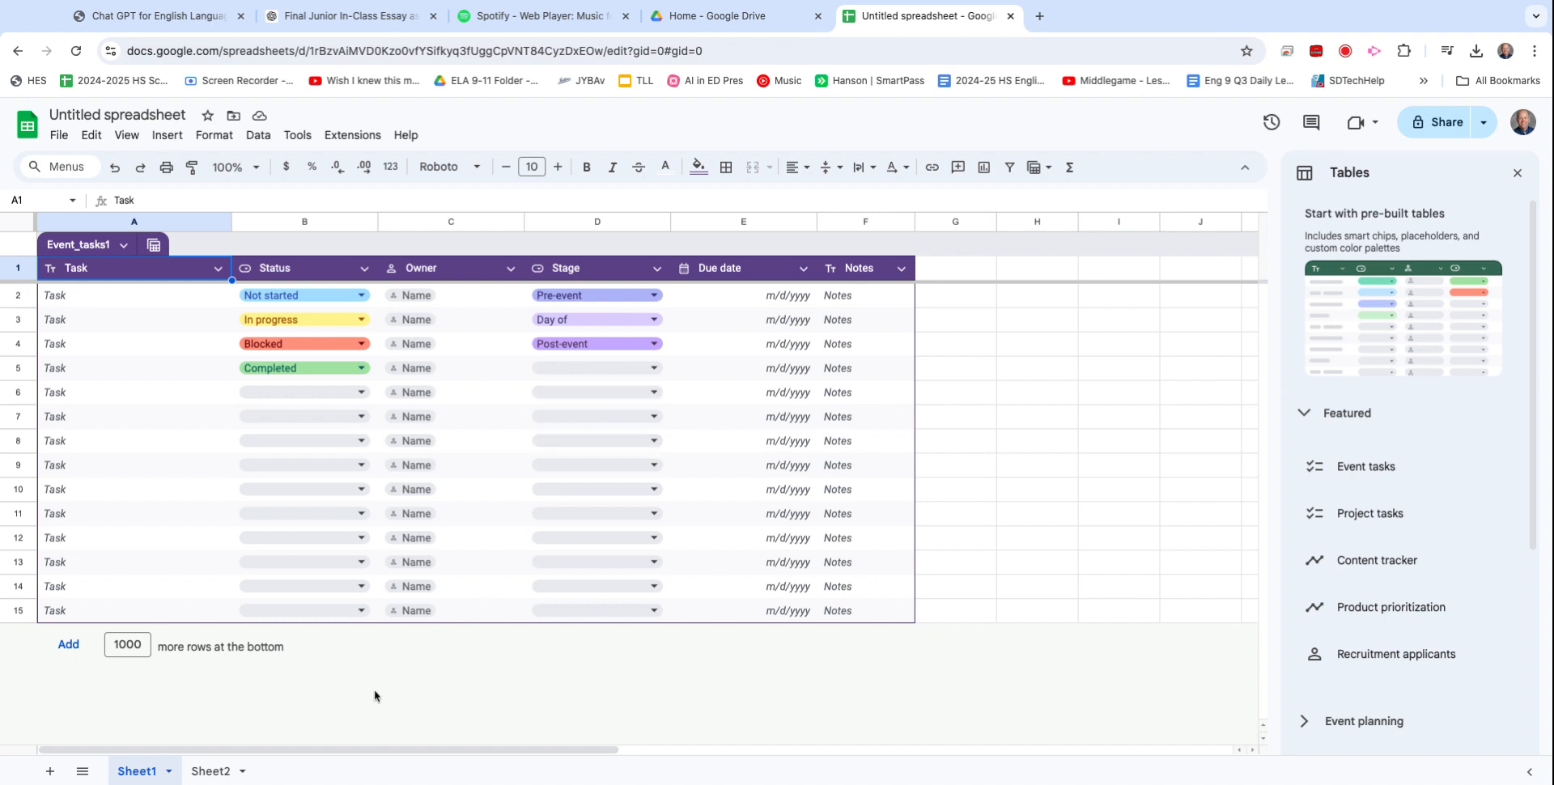
pyautogui.click(214, 770)
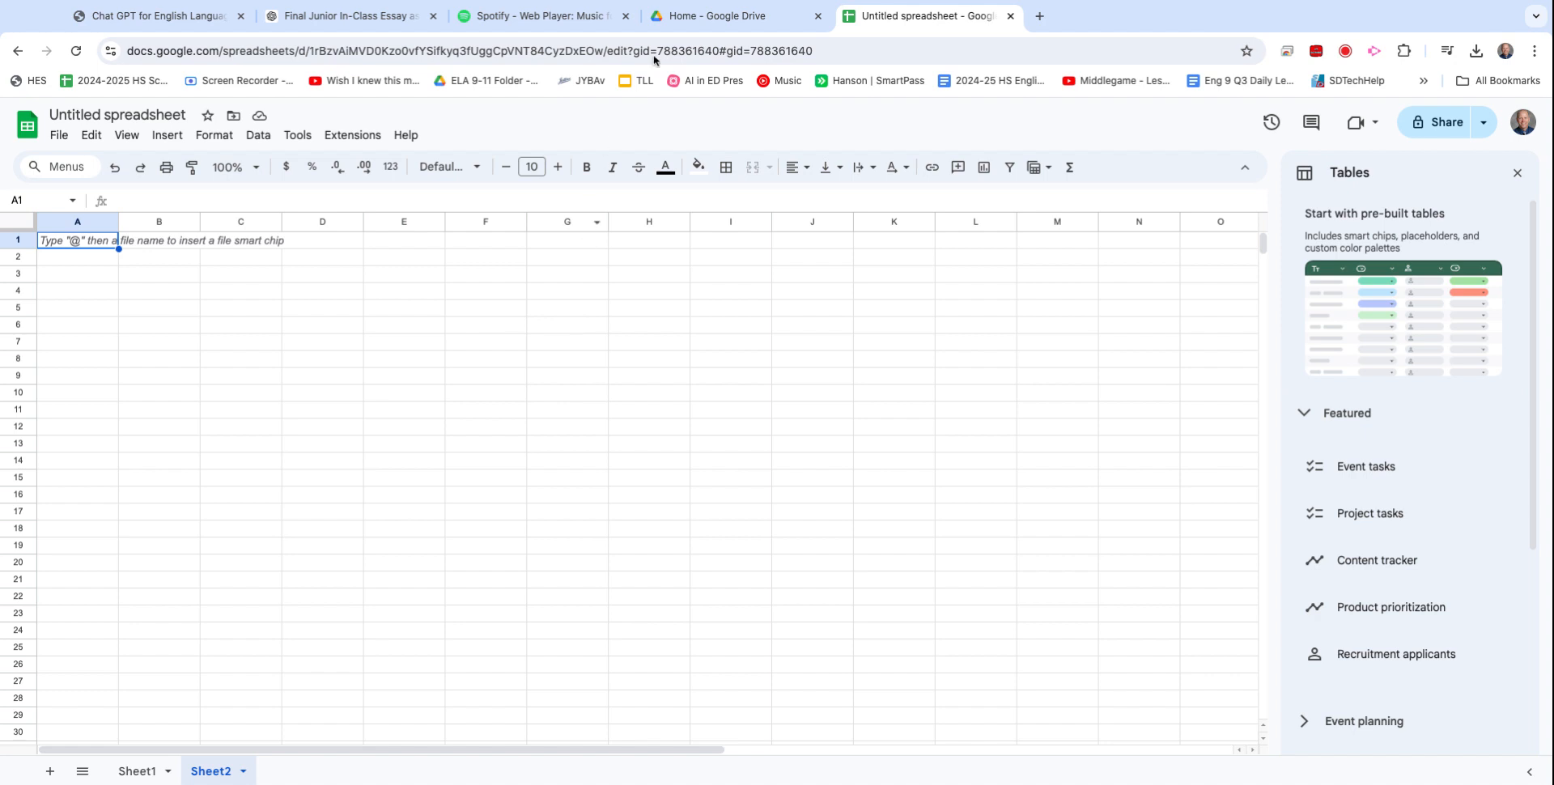
pyautogui.click(688, 9)
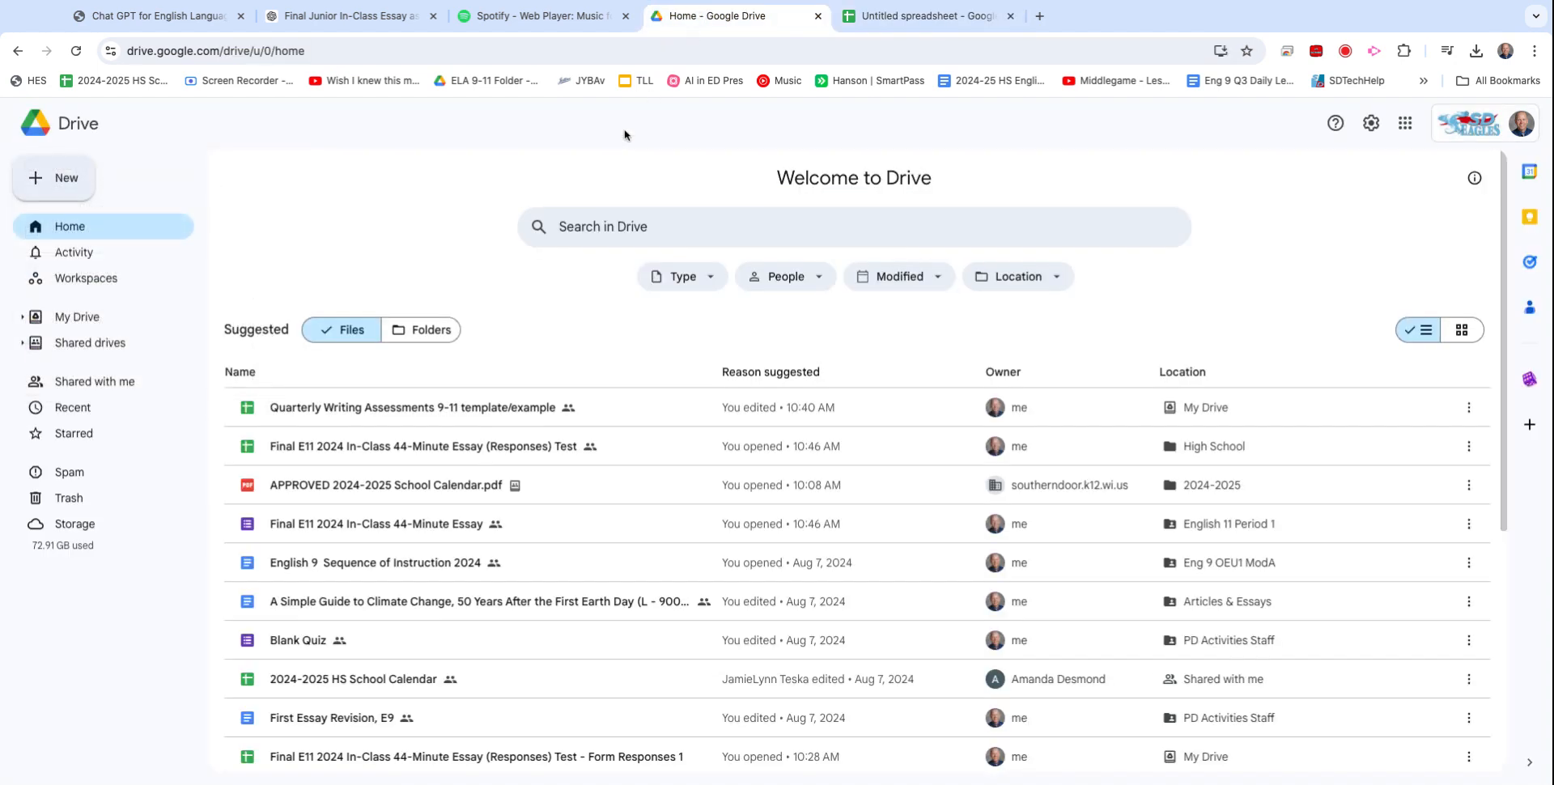
# Open the Quarterly Writing Assessments 9-11 template/example file from Drive's Suggested list.
pyautogui.doubleClick(440, 413)
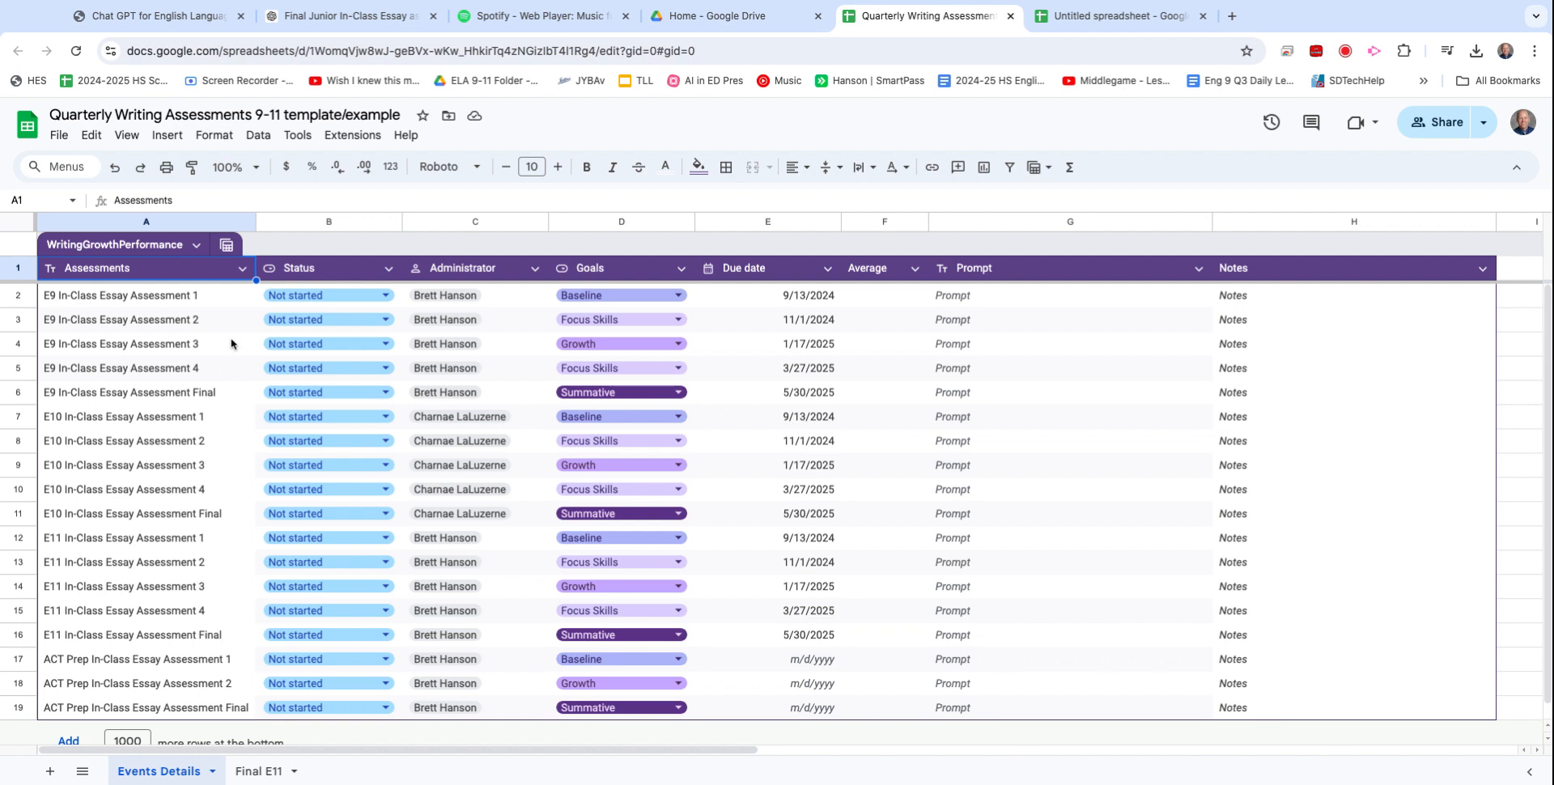
# Set the B2 status of E9 In-Class Essay Assessment 1 to In progress.
pyautogui.click(292, 296)
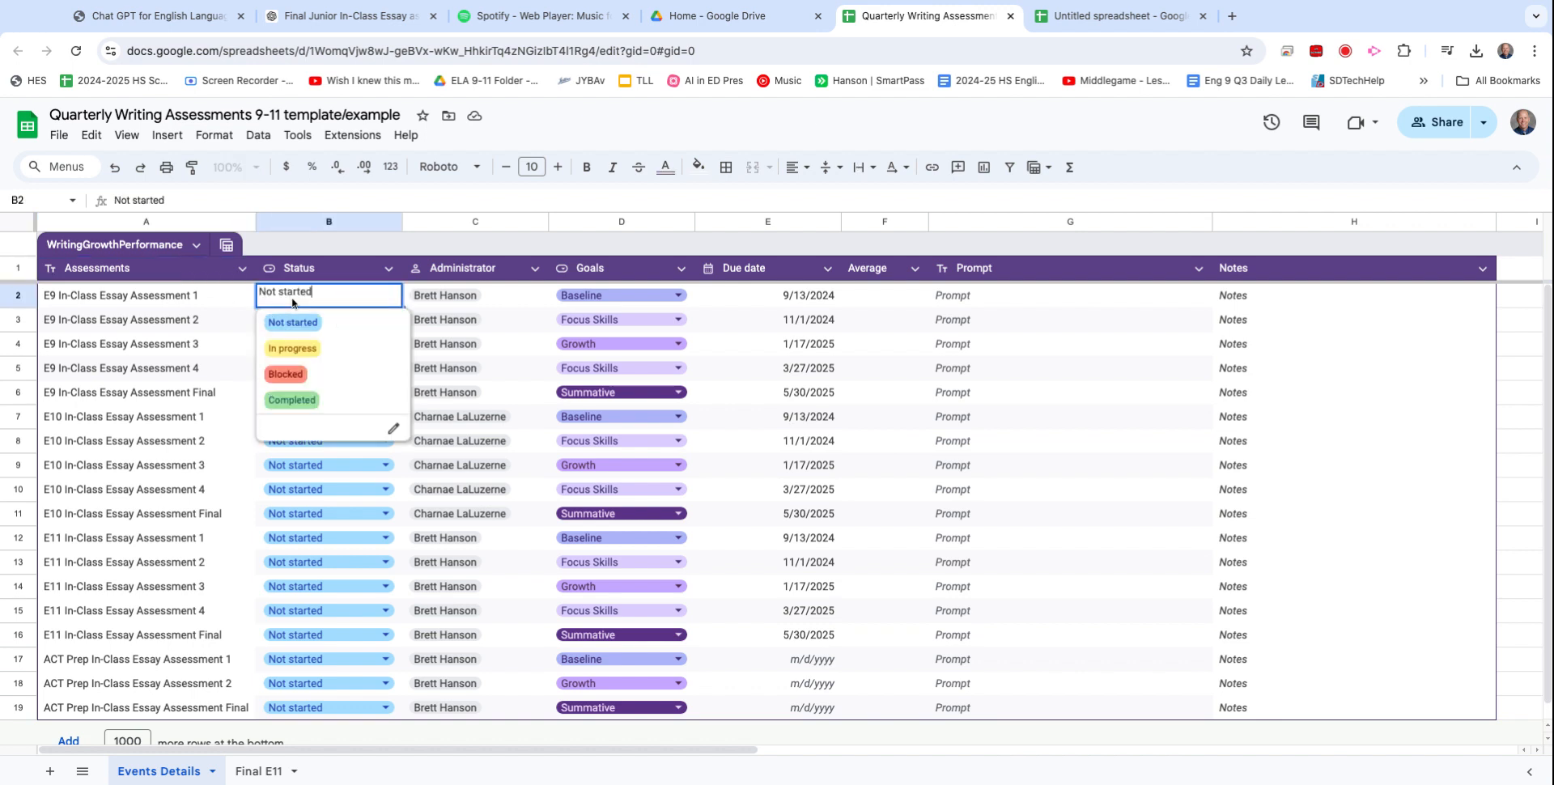
pyautogui.click(306, 356)
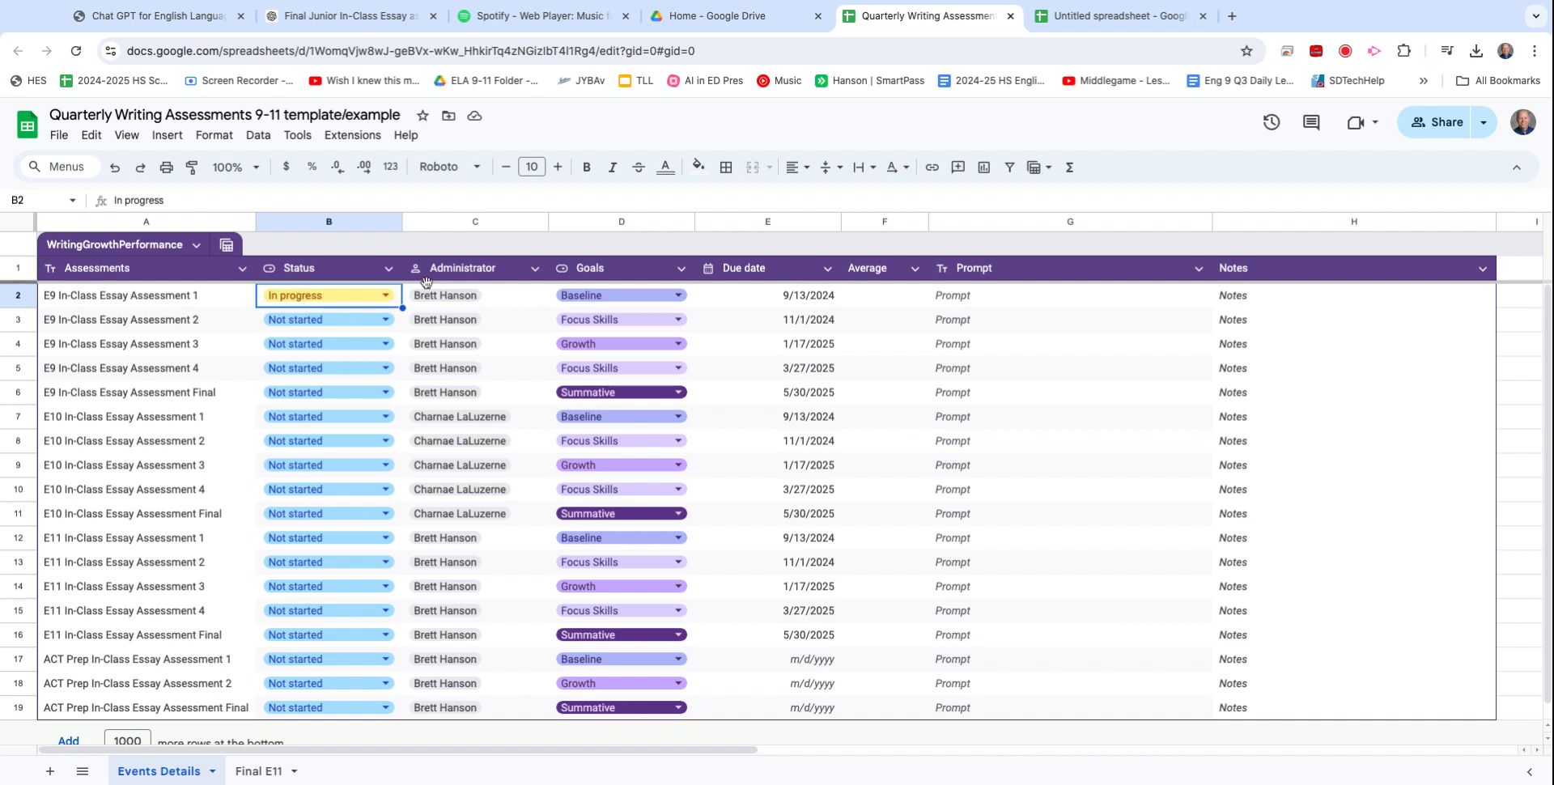
# Select the Prompt and Average cells in row 2, then go to the Final E11 sheet.
pyautogui.moveTo(454, 301)
pyautogui.click(949, 304)
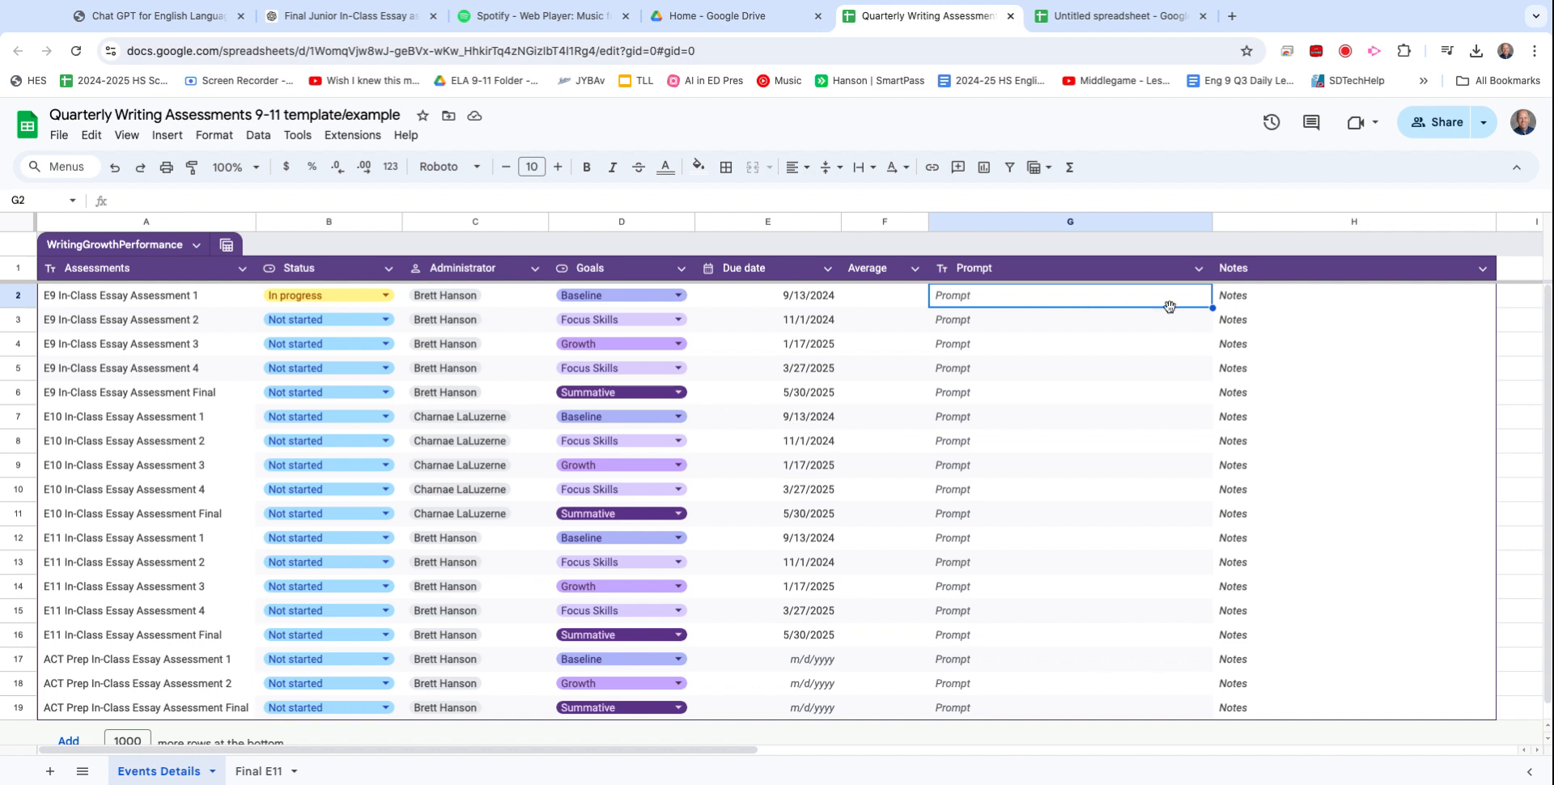
pyautogui.click(892, 301)
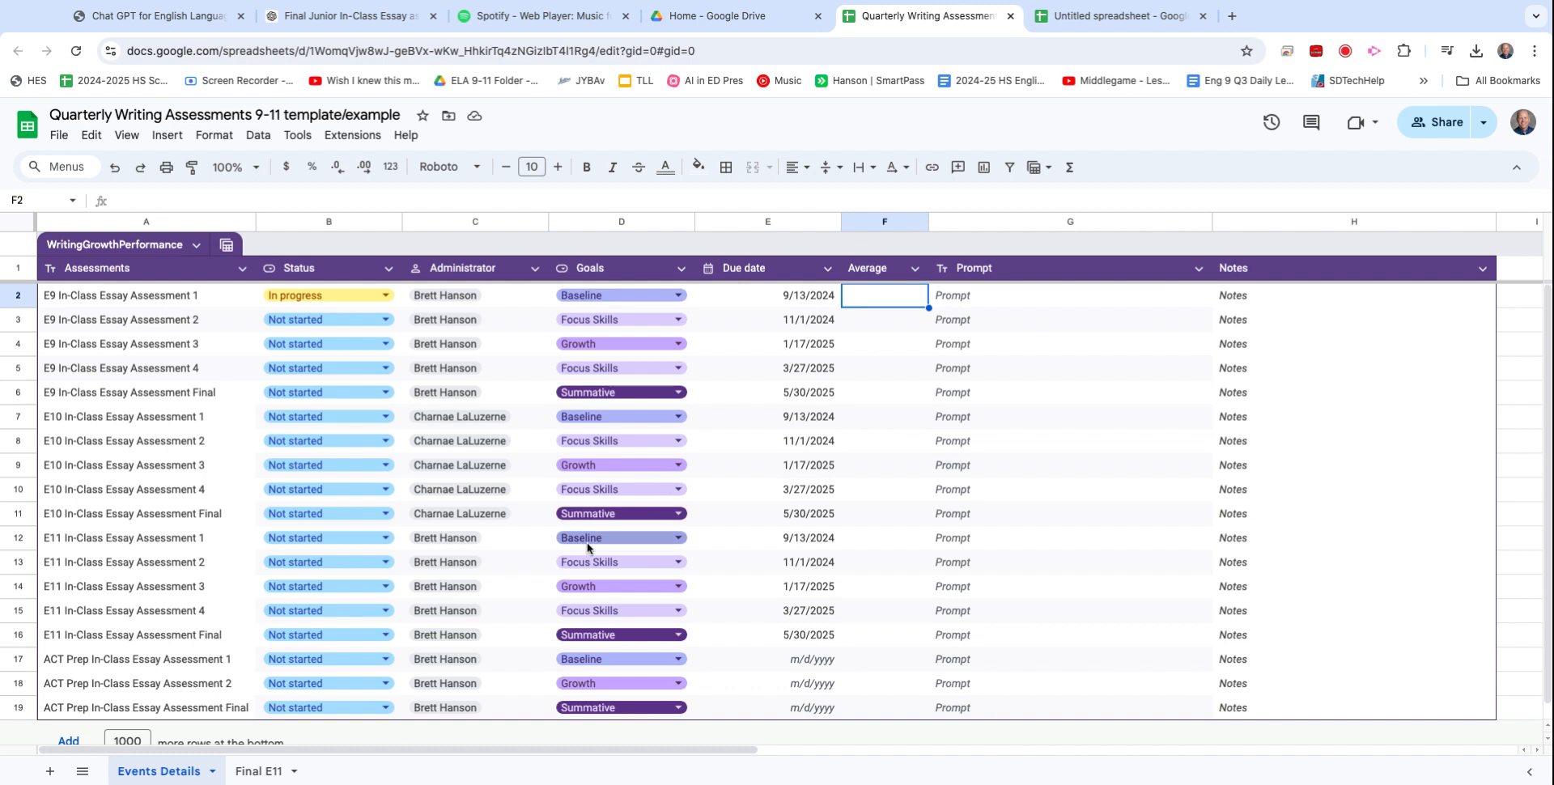
pyautogui.click(260, 772)
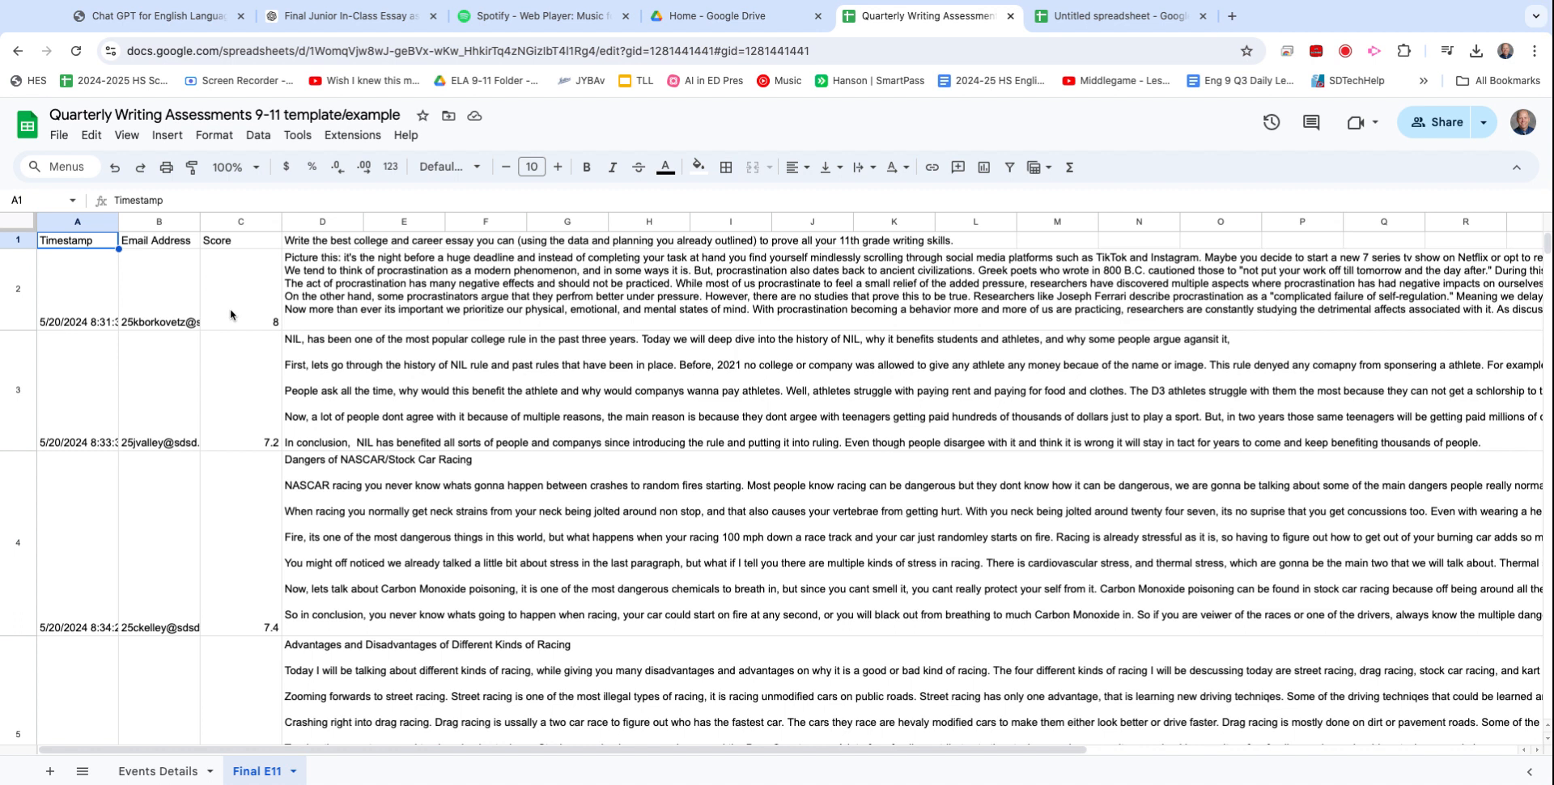
# Show Column stats for the Score column, then return to the Events Details sheet.
pyautogui.click(246, 223)
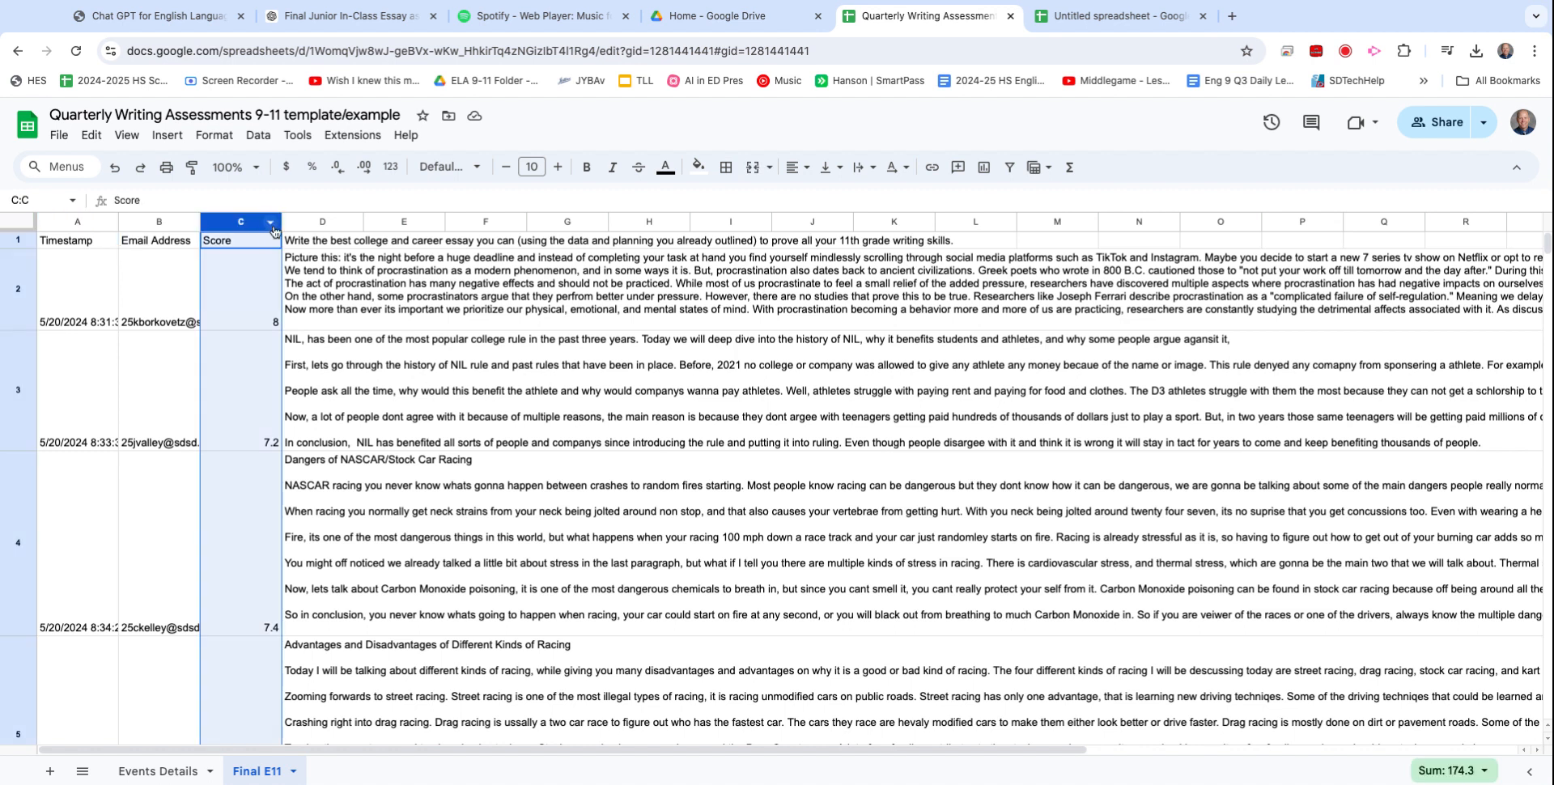
pyautogui.click(271, 223)
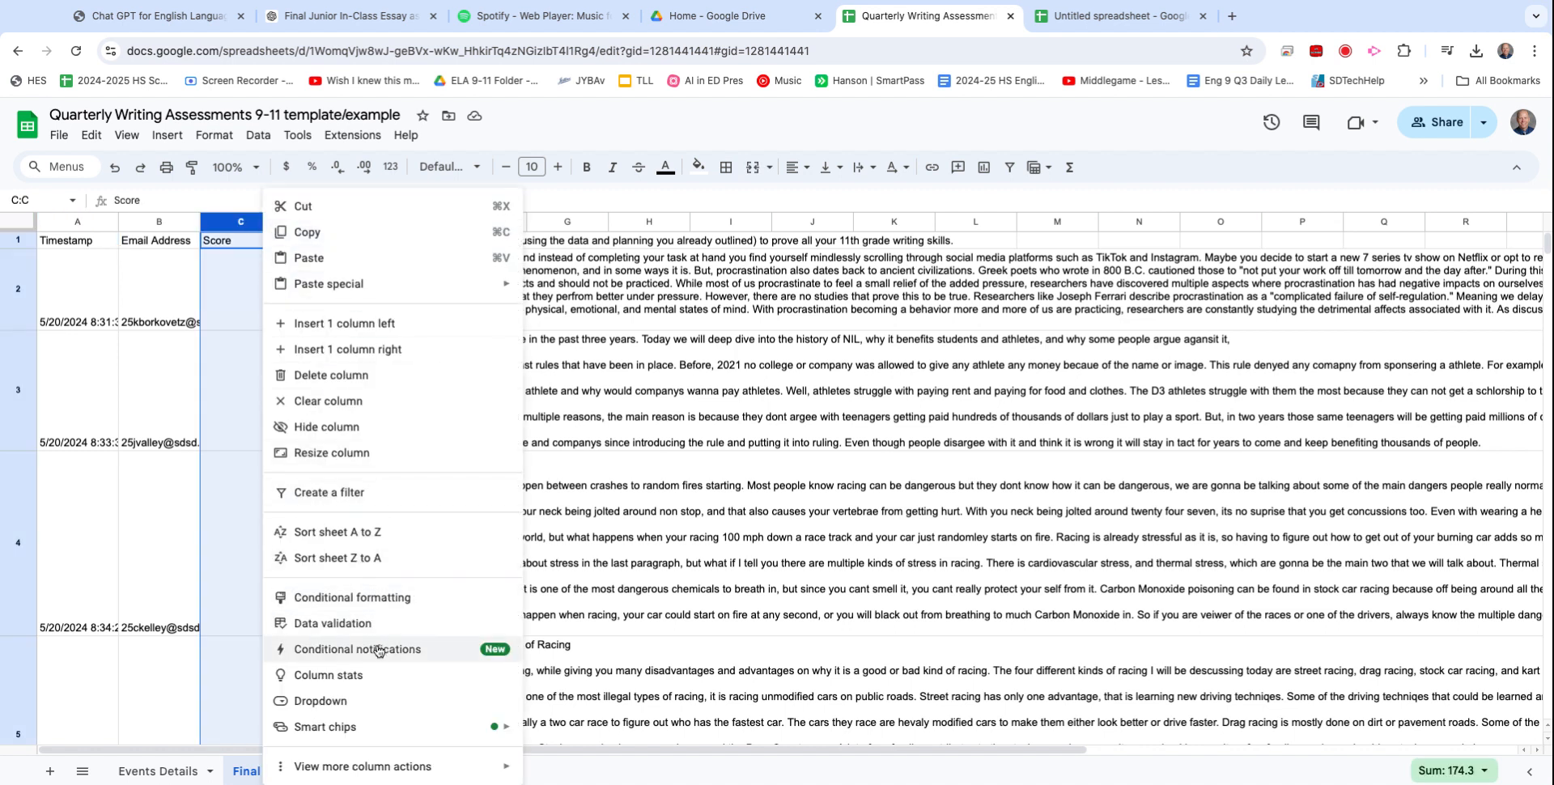
pyautogui.click(324, 676)
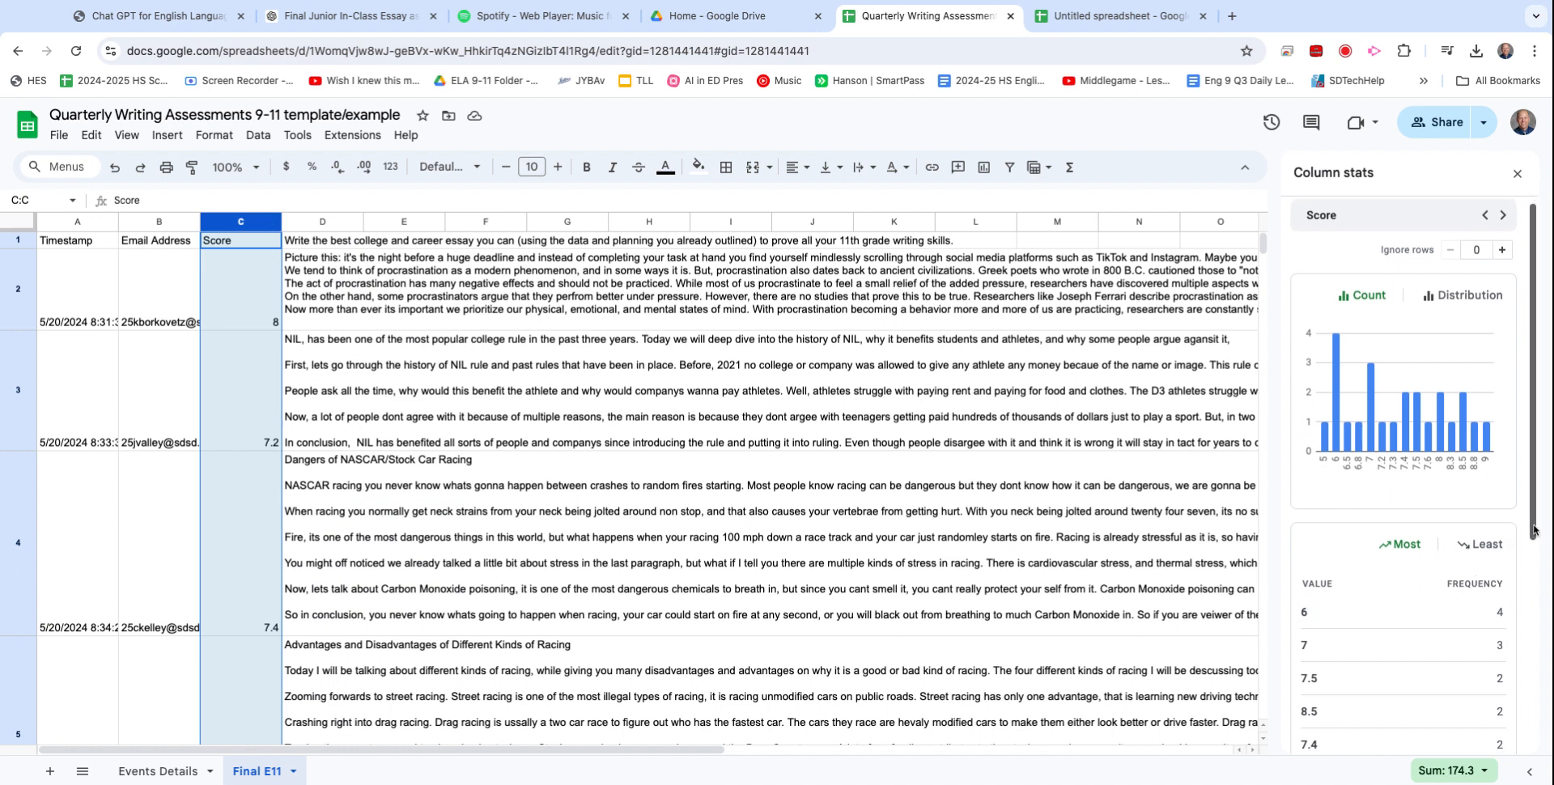
pyautogui.scroll(-3, 1533, 531)
pyautogui.scroll(-2, 1534, 530)
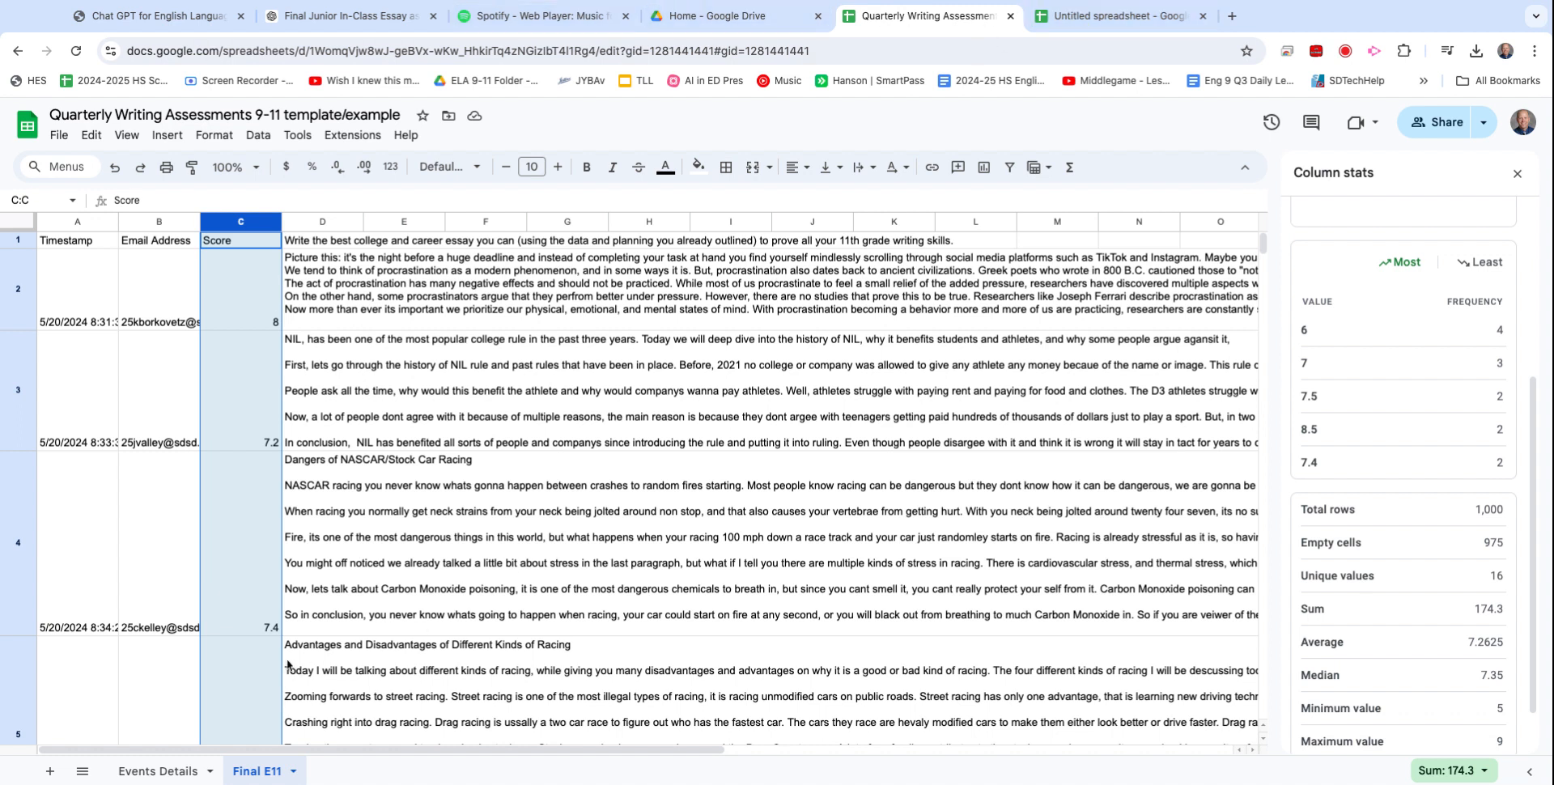
pyautogui.click(168, 774)
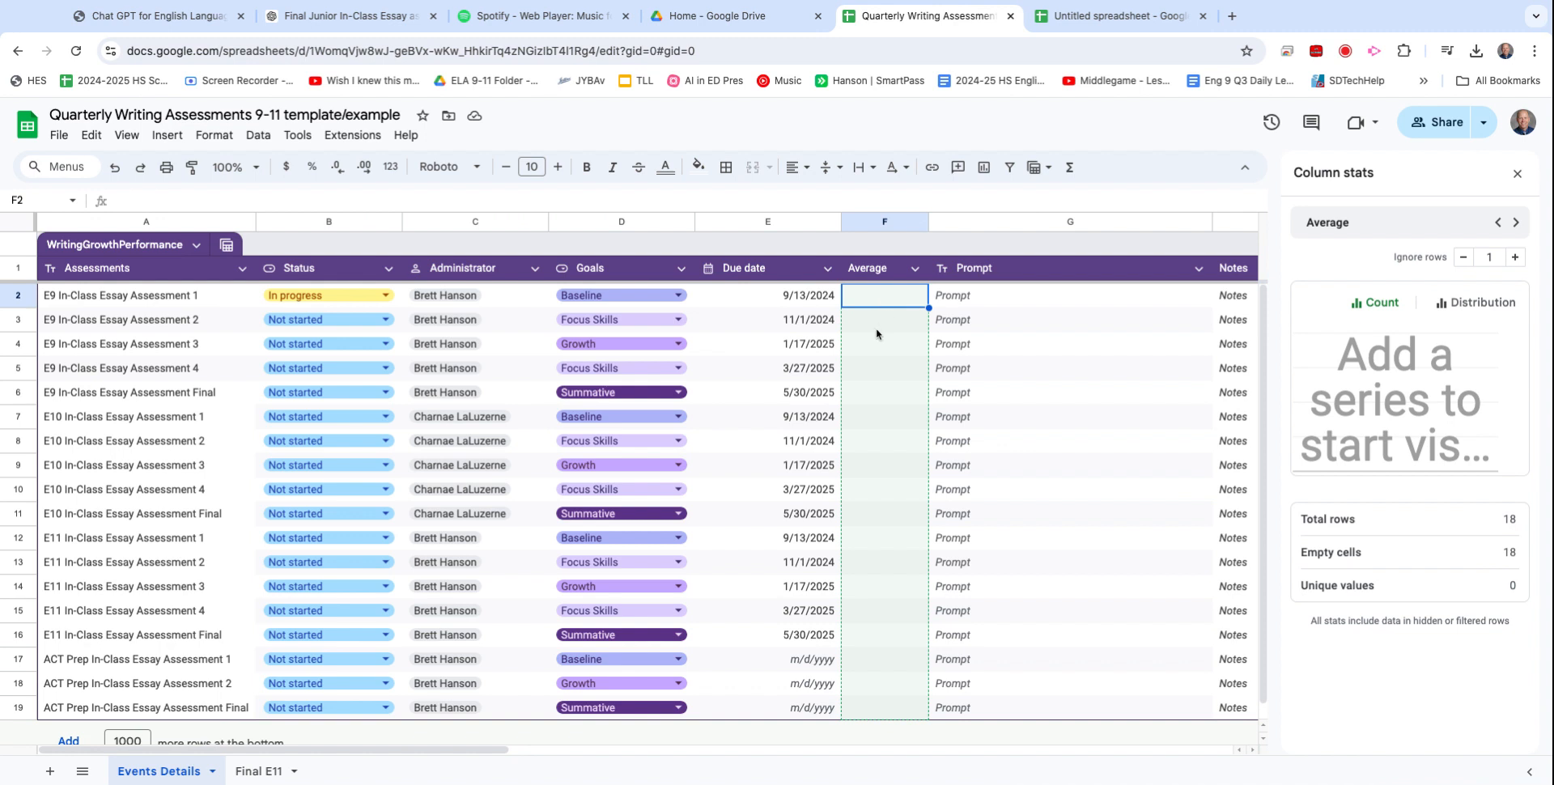
pyautogui.click(880, 516)
pyautogui.press('Down')
pyautogui.press('Down')
pyautogui.press('Down')
pyautogui.press('Down')
pyautogui.press('Down')
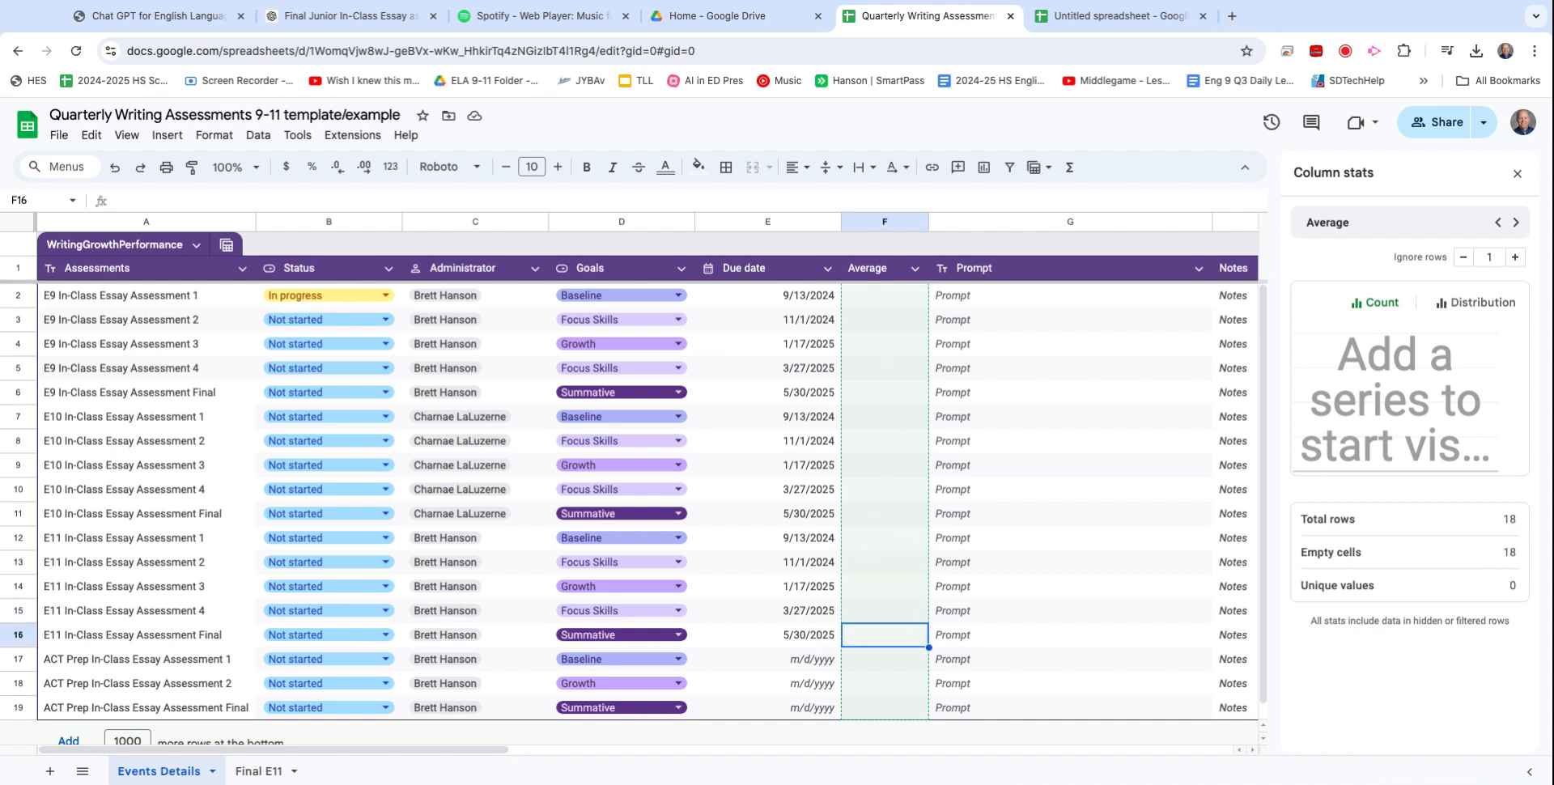
pyautogui.press('Up')
pyautogui.press('Up')
pyautogui.press('Up')
pyautogui.press('Up')
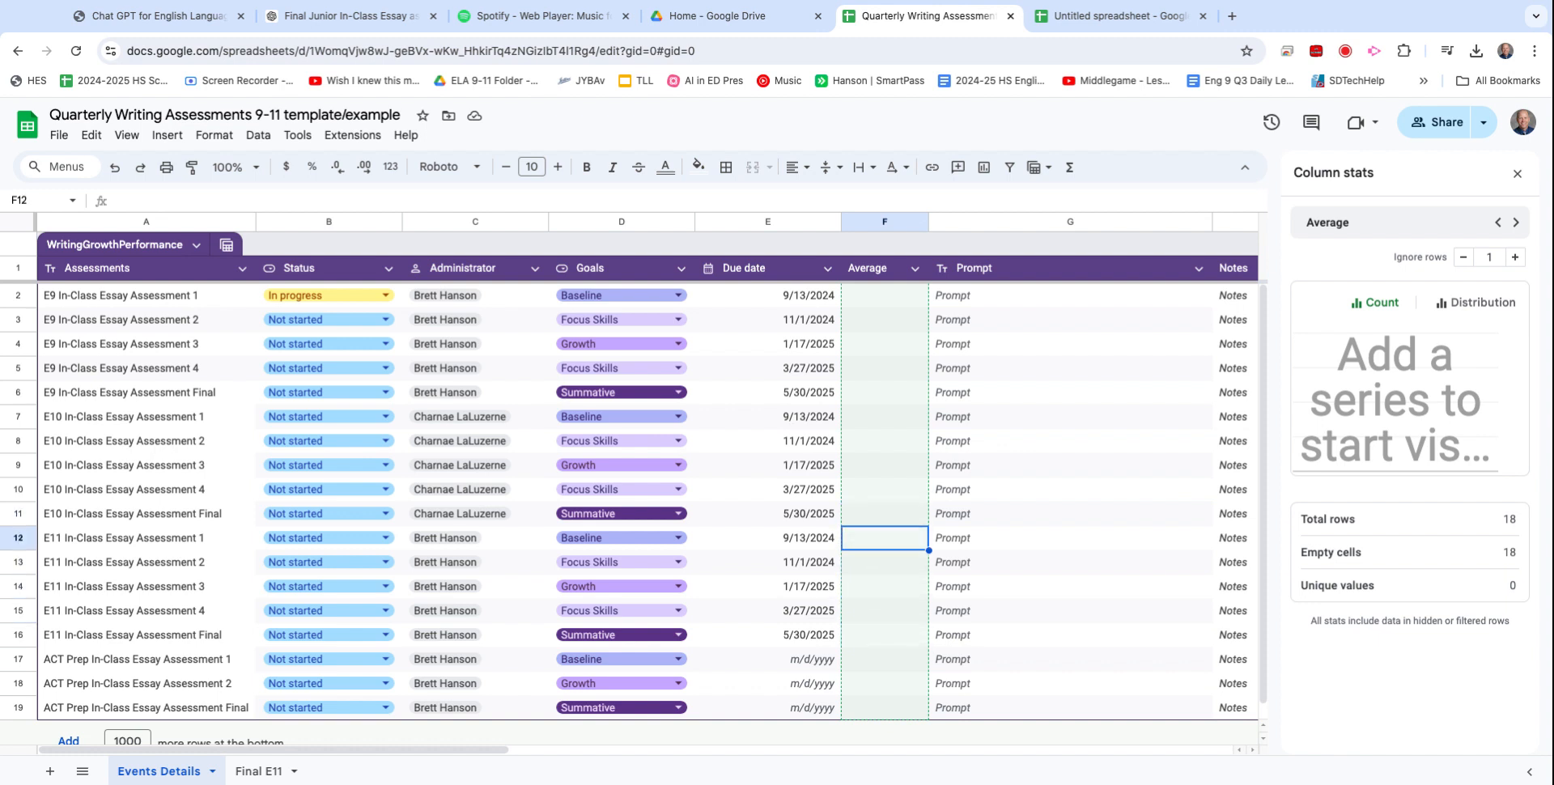
pyautogui.press('Down')
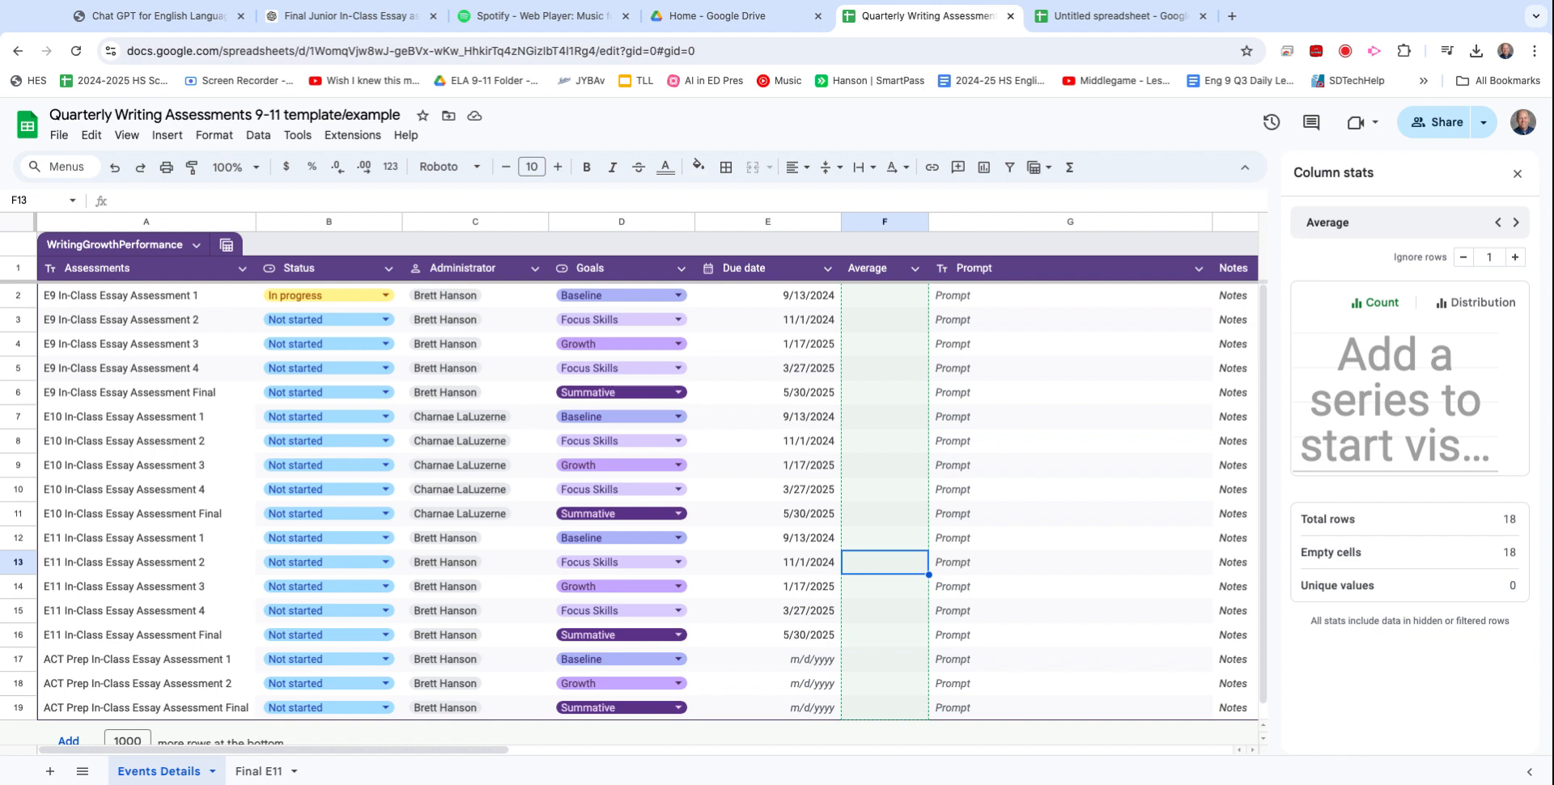
pyautogui.press('Down')
pyautogui.press('Down')
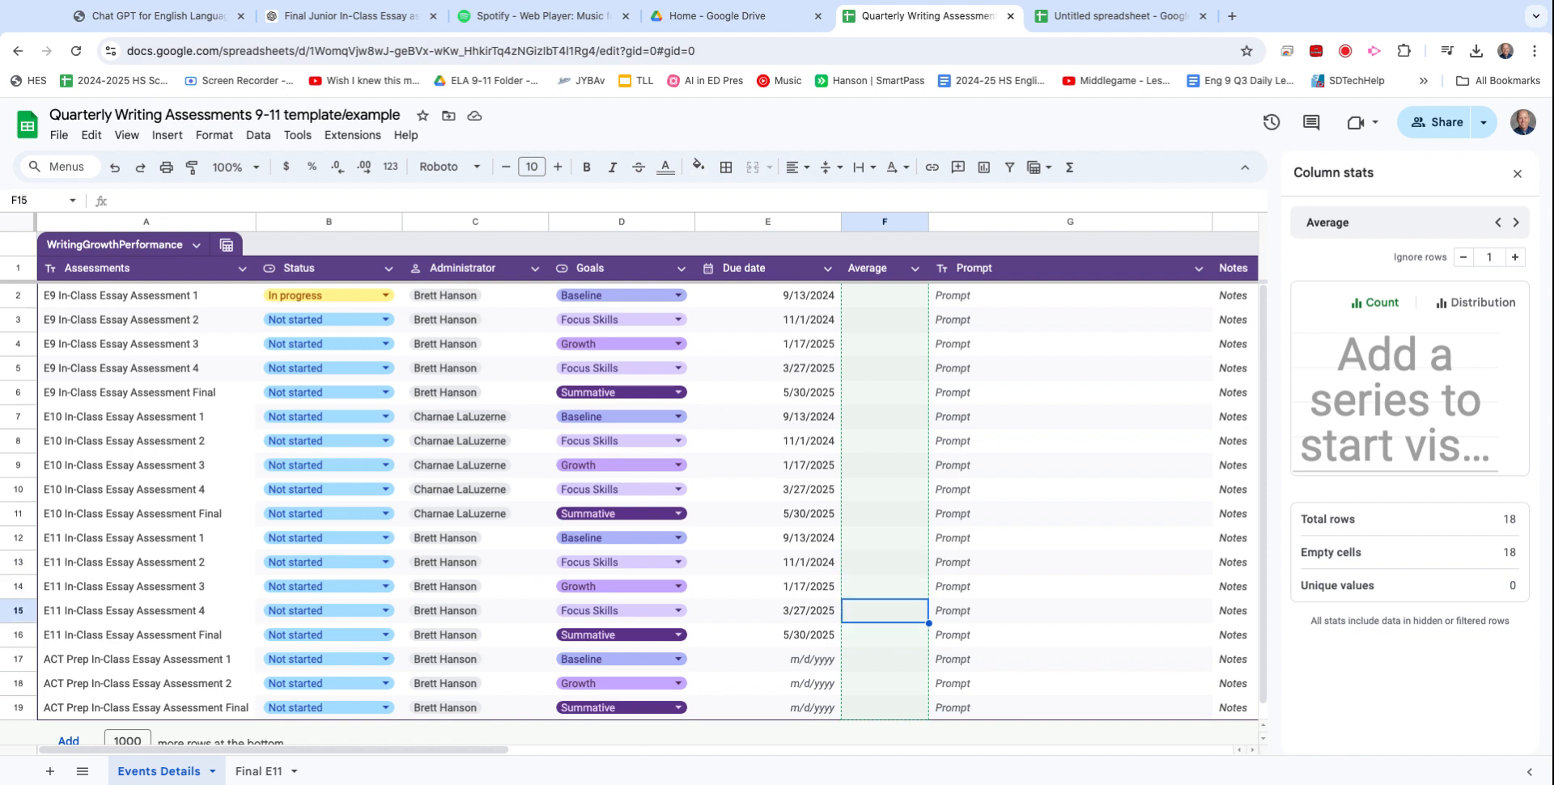